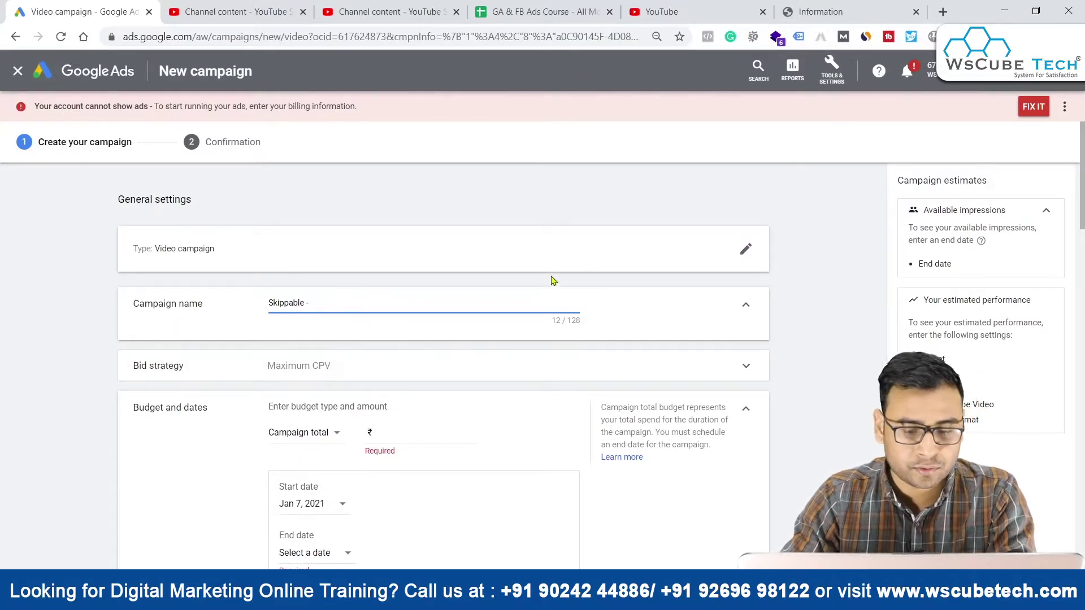
Switch the budget type to Daily and enter a ₹500.00 daily budget.
click(313, 275)
click(286, 290)
click(433, 285)
click(281, 283)
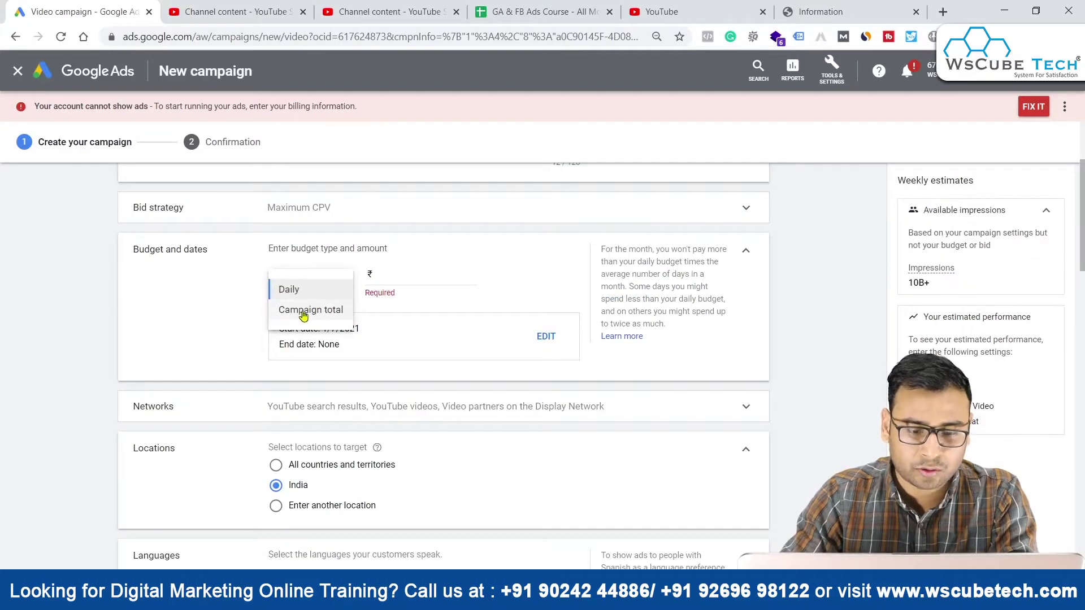
click(315, 312)
click(318, 284)
click(298, 294)
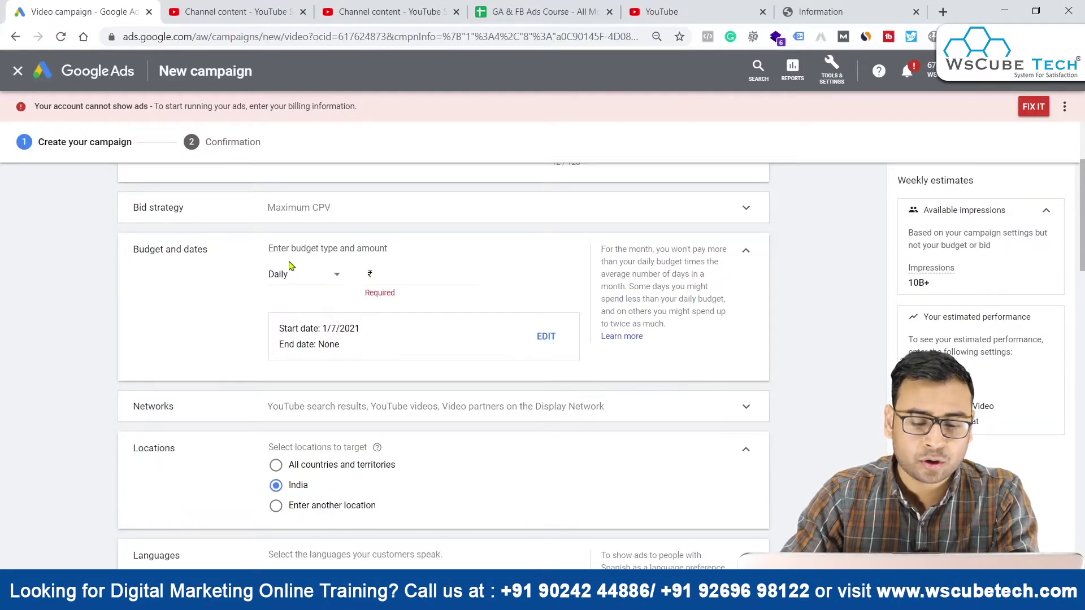
key(Tab)
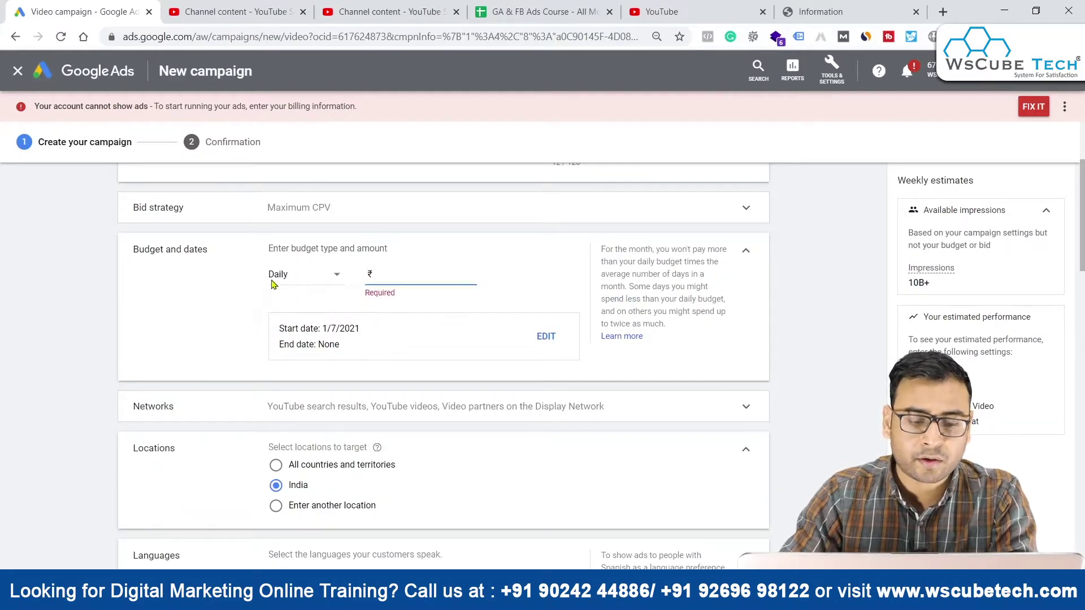
text(500)
click(526, 284)
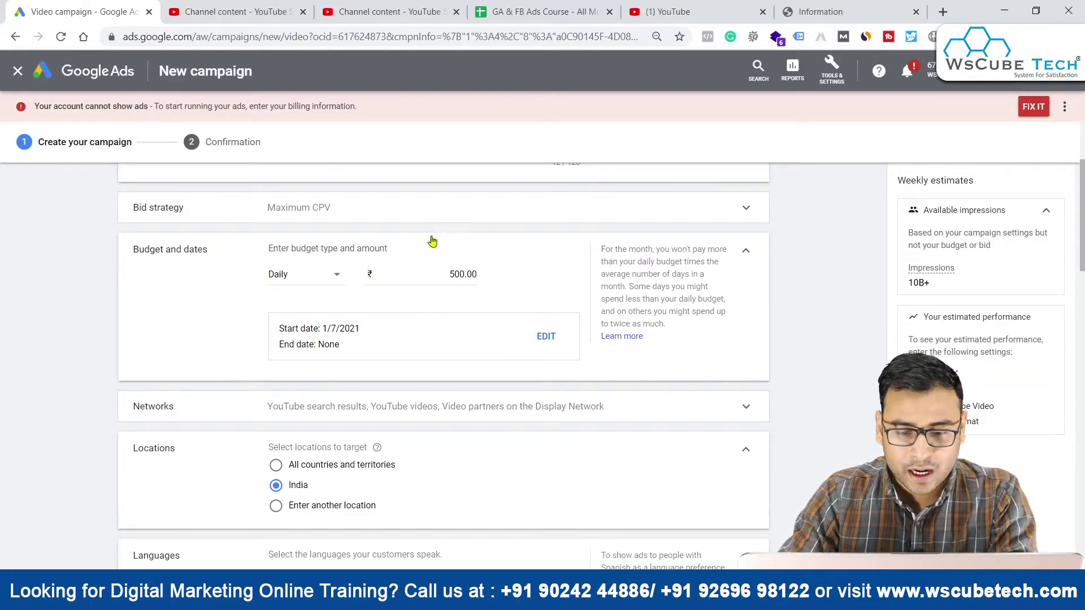
scroll(520, 310, down, 3)
Uncheck Display Network video partners and YouTube search results, leaving only YouTube videos.
click(245, 260)
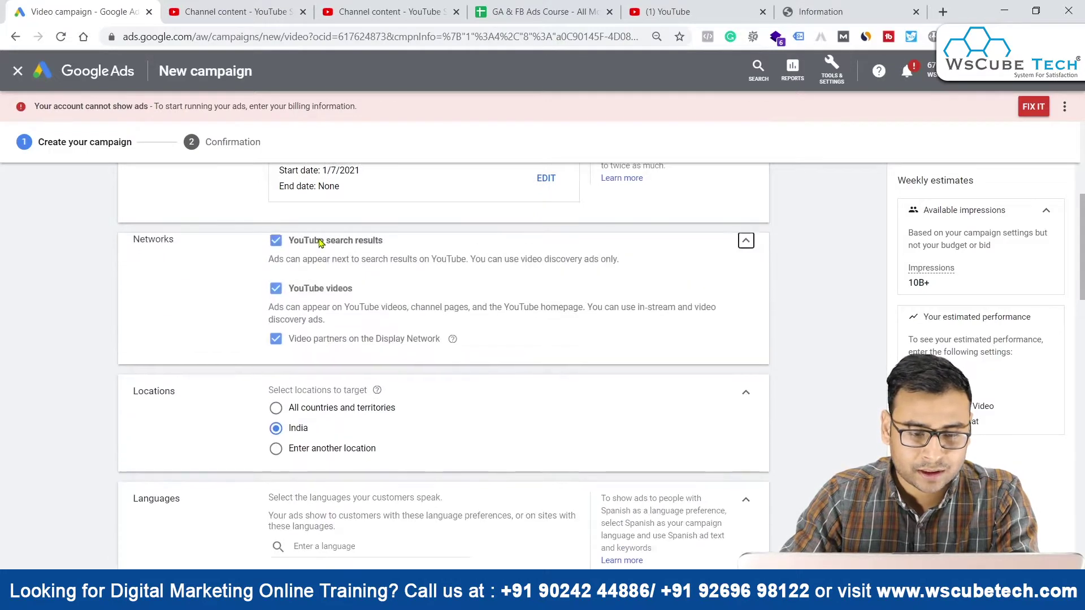
click(277, 349)
click(277, 250)
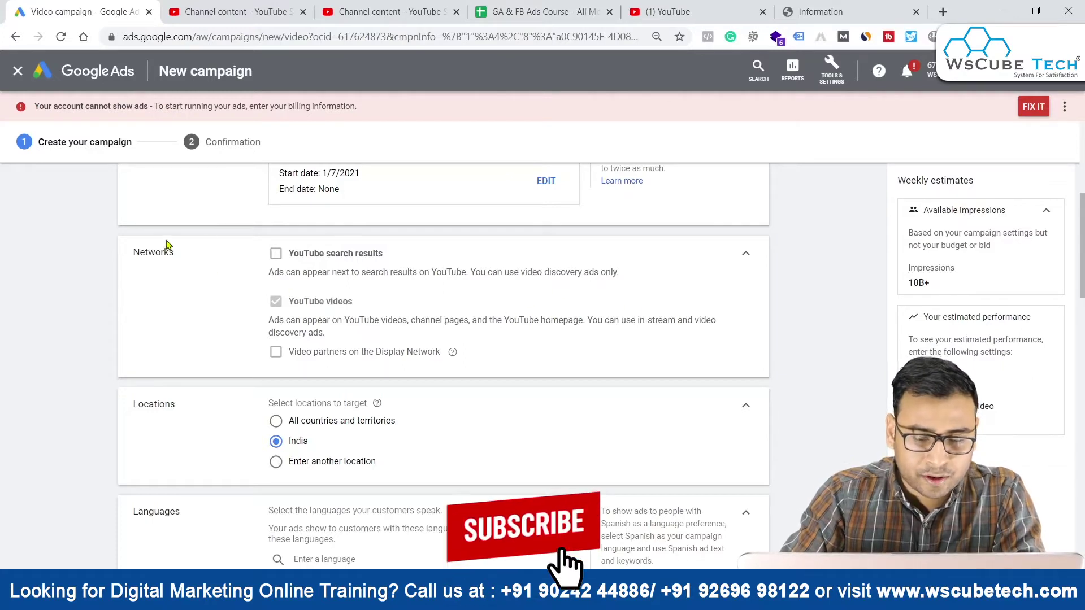
scroll(657, 305, down, 2)
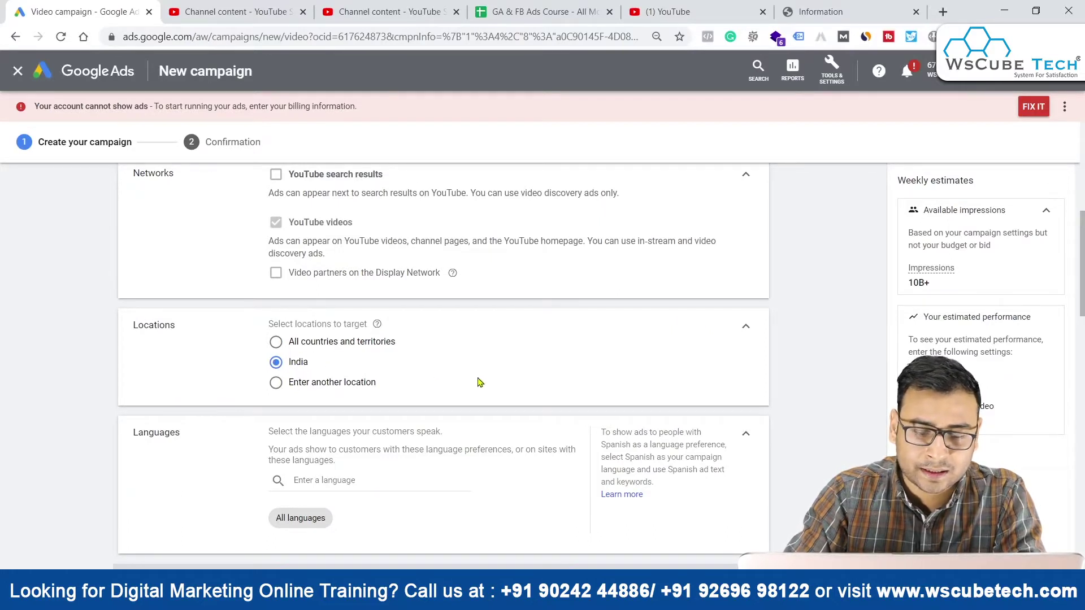
Keep the campaign's inventory type at Standard inventory.
scroll(454, 381, down, 2)
scroll(339, 430, down, 5)
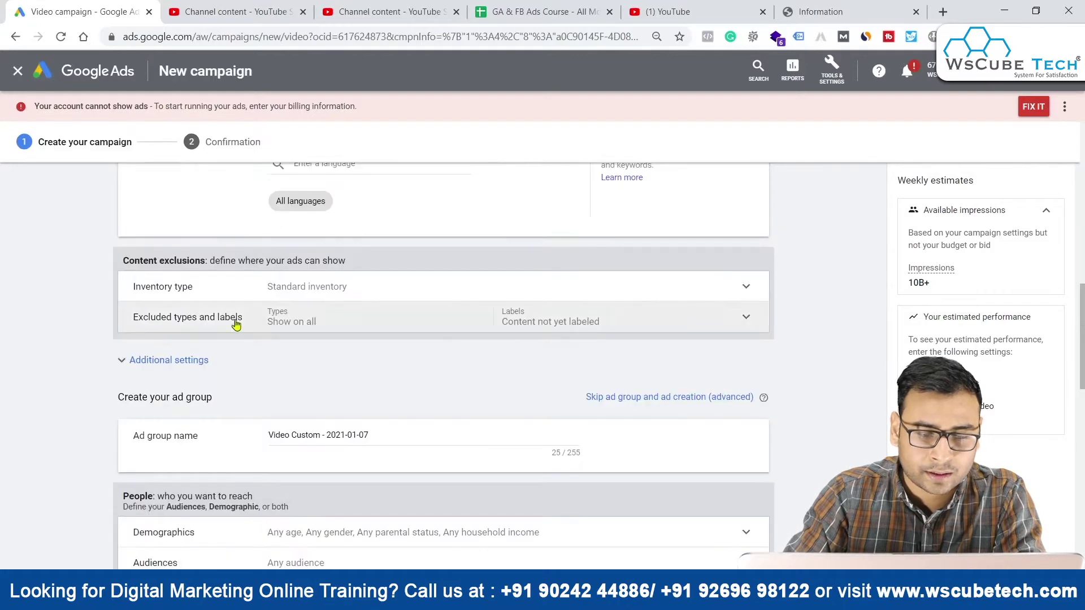
click(215, 291)
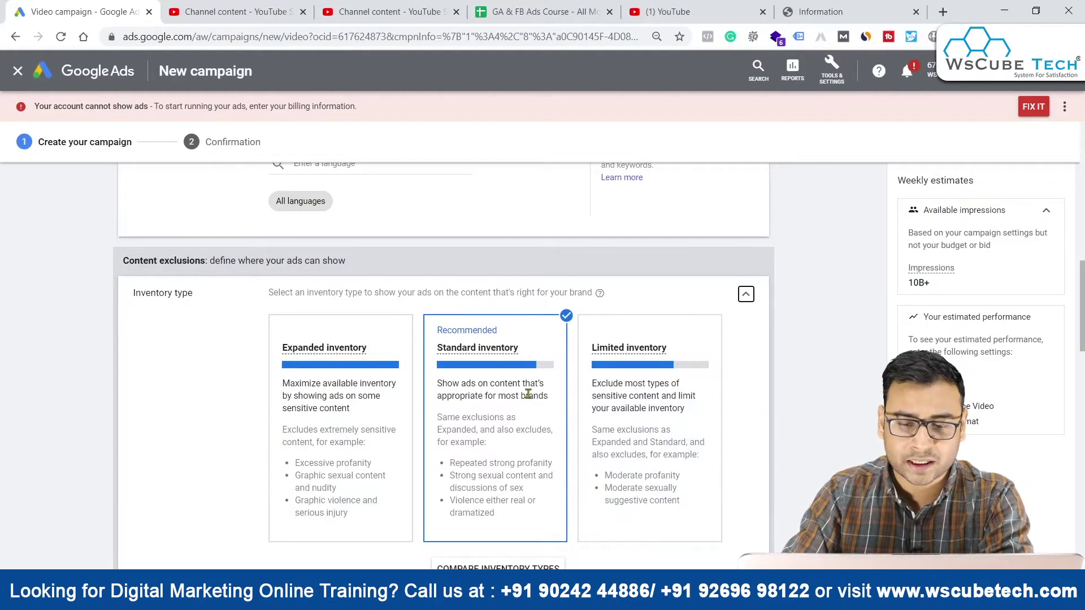
scroll(528, 394, down, 1)
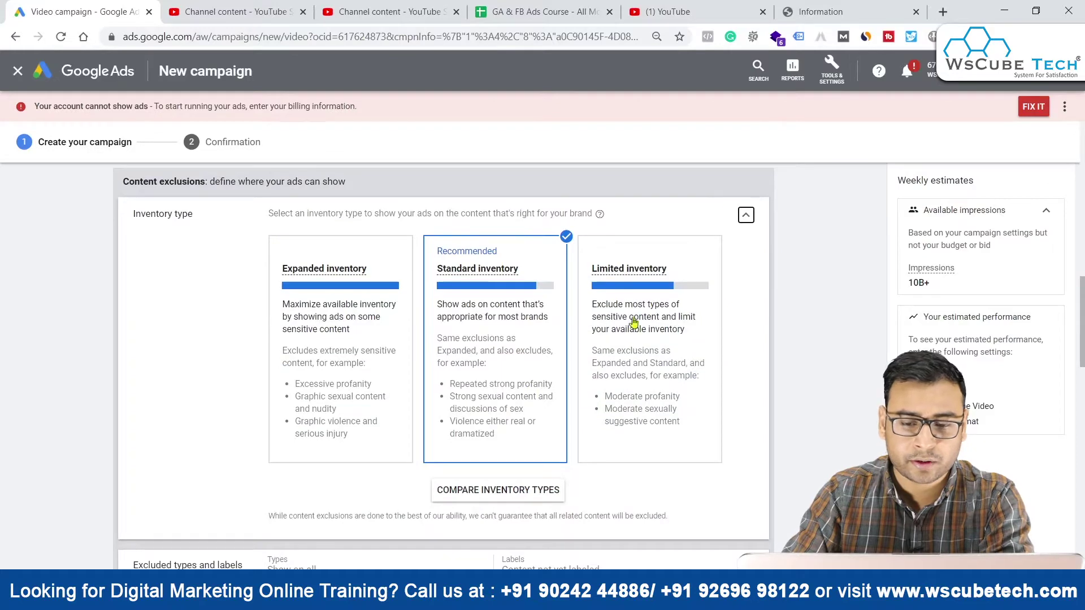
click(746, 219)
Exclude live streaming videos under Excluded types and labels.
click(229, 241)
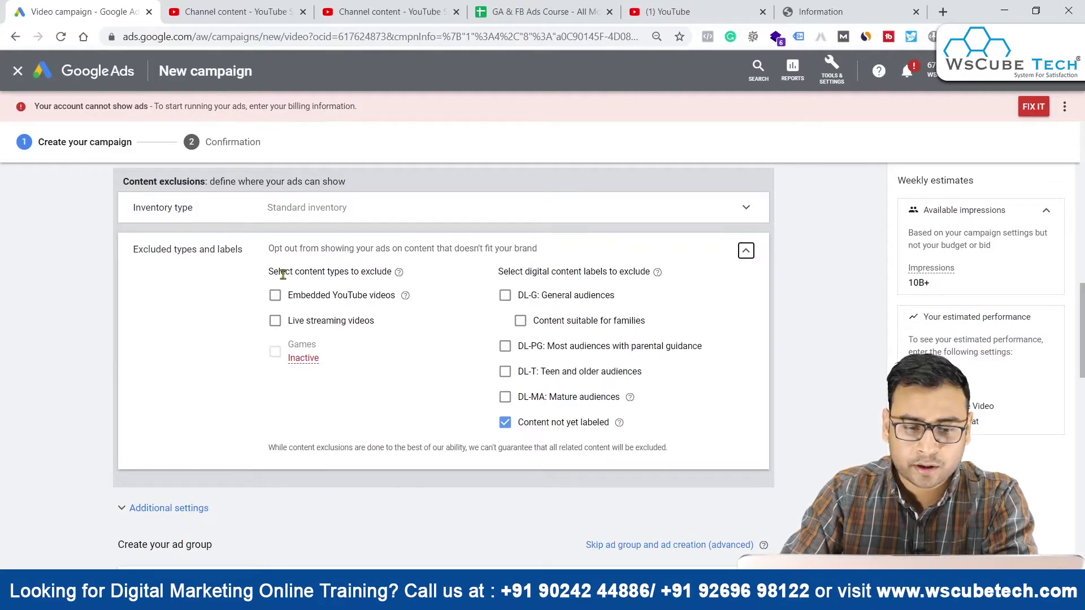
click(277, 322)
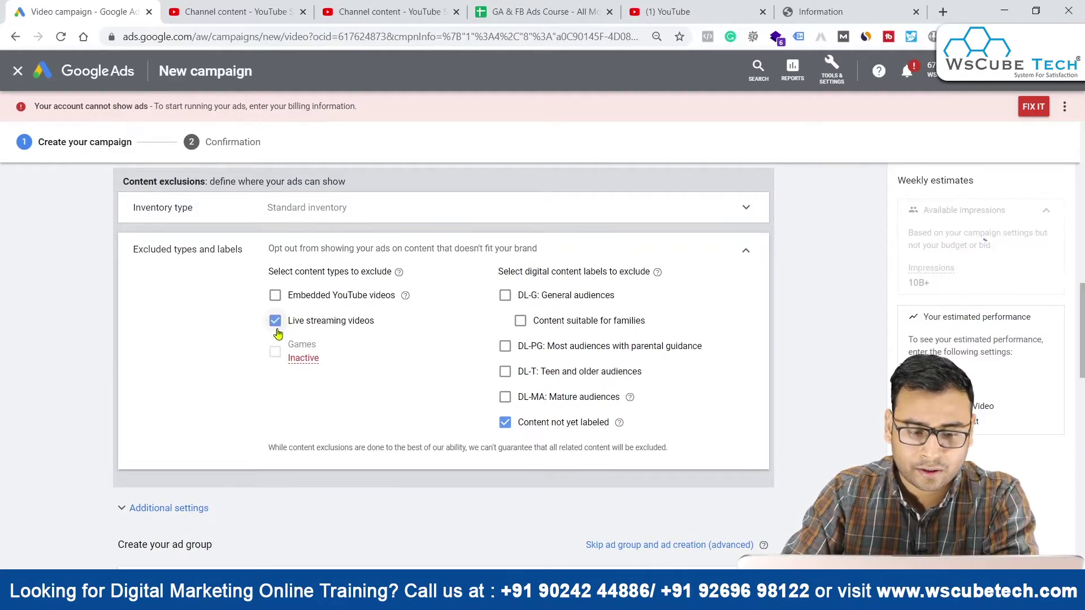
click(745, 257)
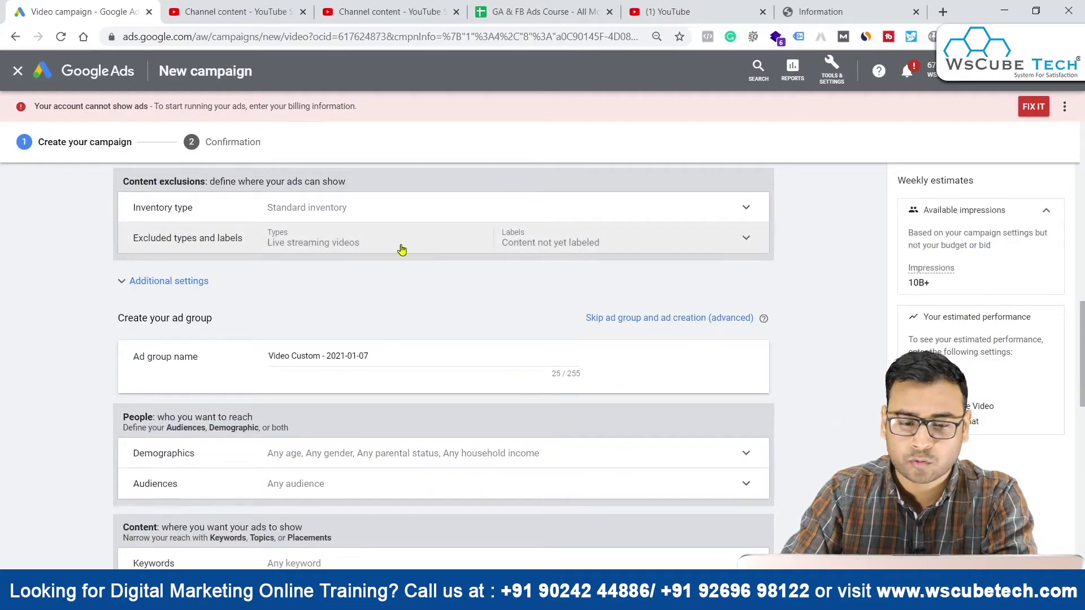
Review account-level Conversions and Devices, leaving 'Show on all eligible devices' selected.
click(175, 278)
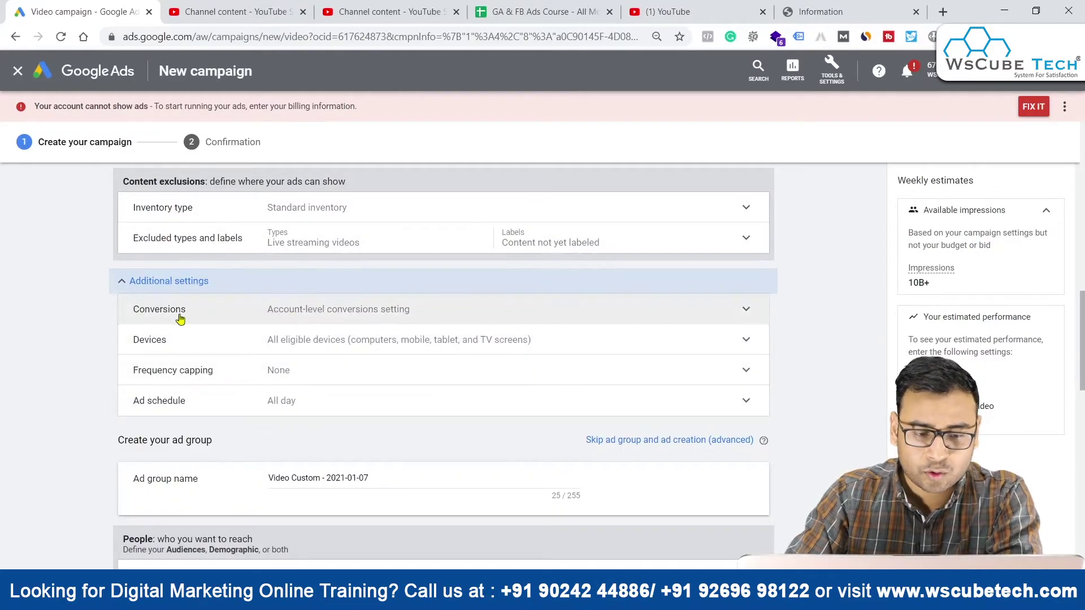
click(177, 314)
click(746, 322)
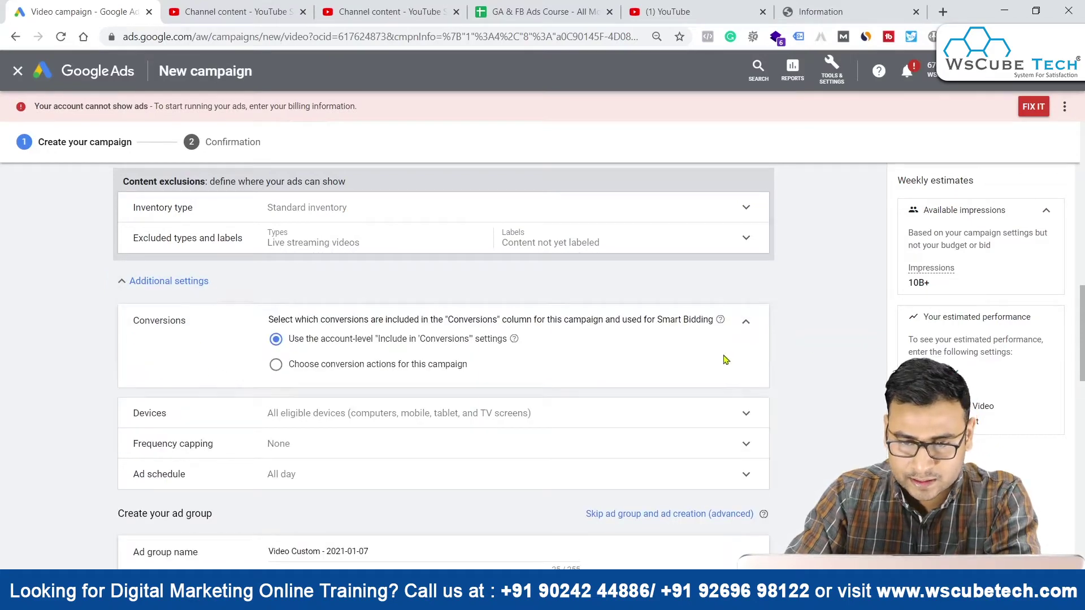
scroll(150, 341, down, 1)
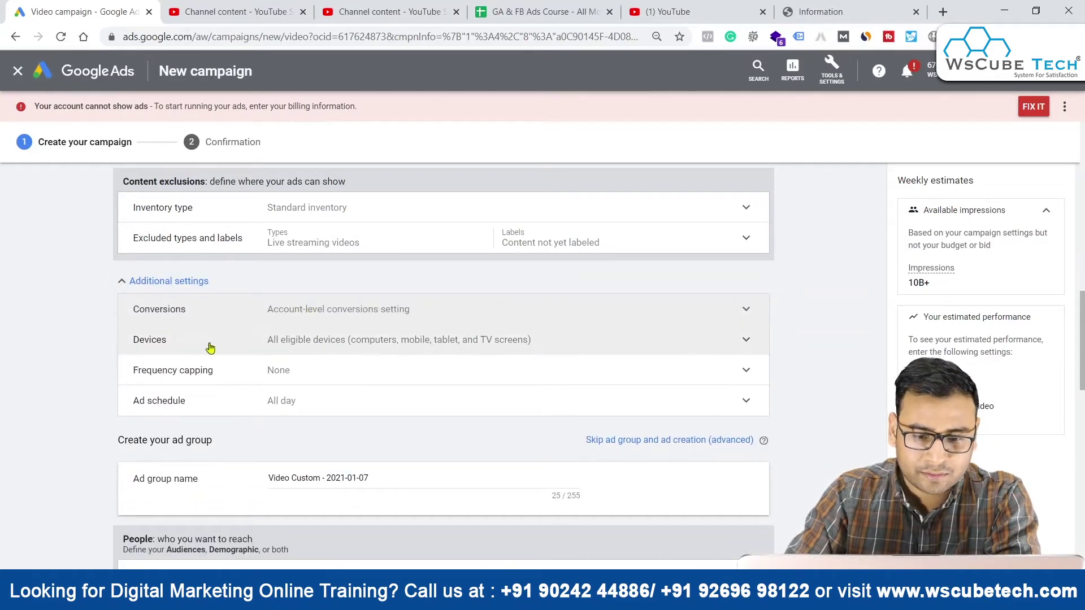
click(208, 274)
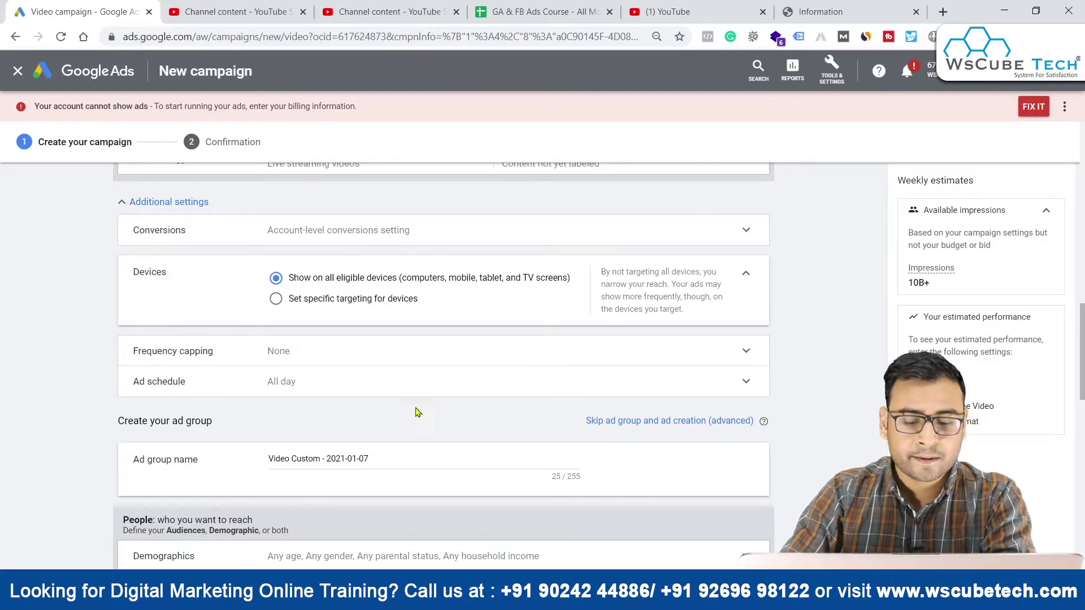
Leave Frequency capping with no view frequency cap.
click(271, 353)
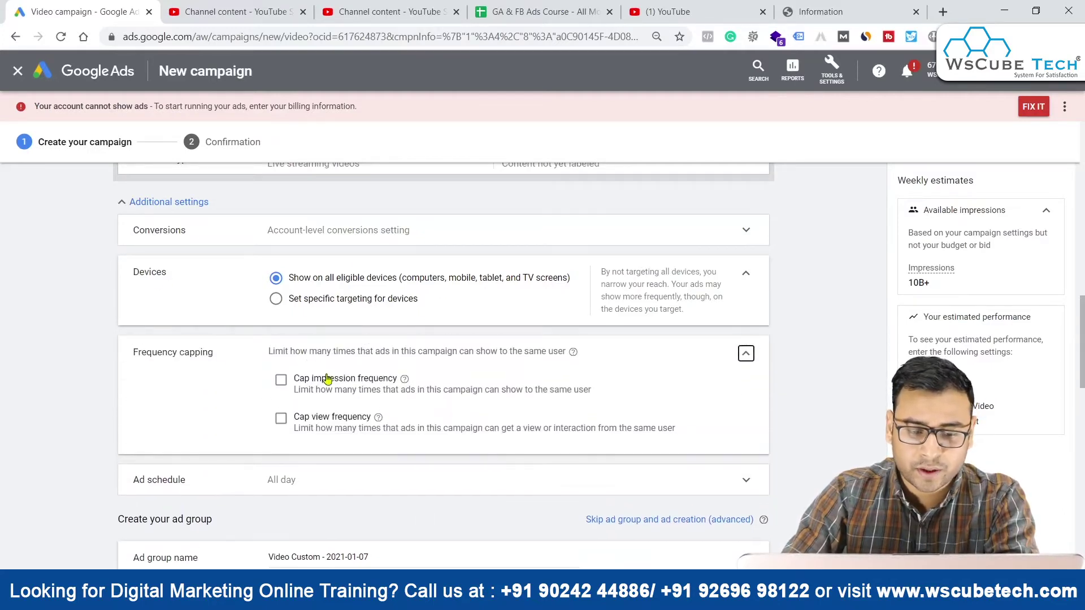
click(316, 418)
click(305, 419)
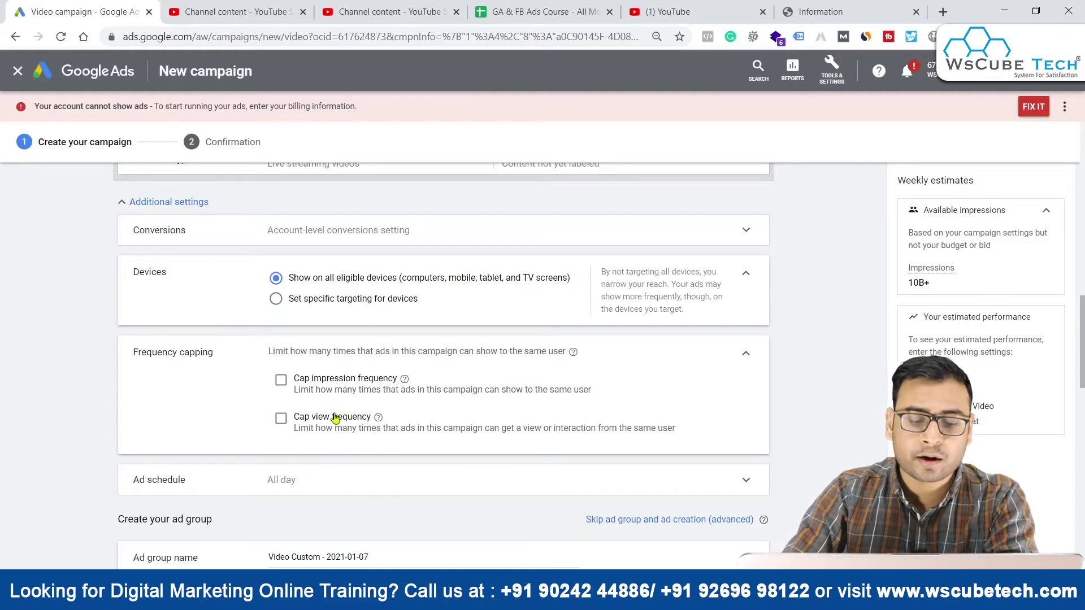
click(742, 357)
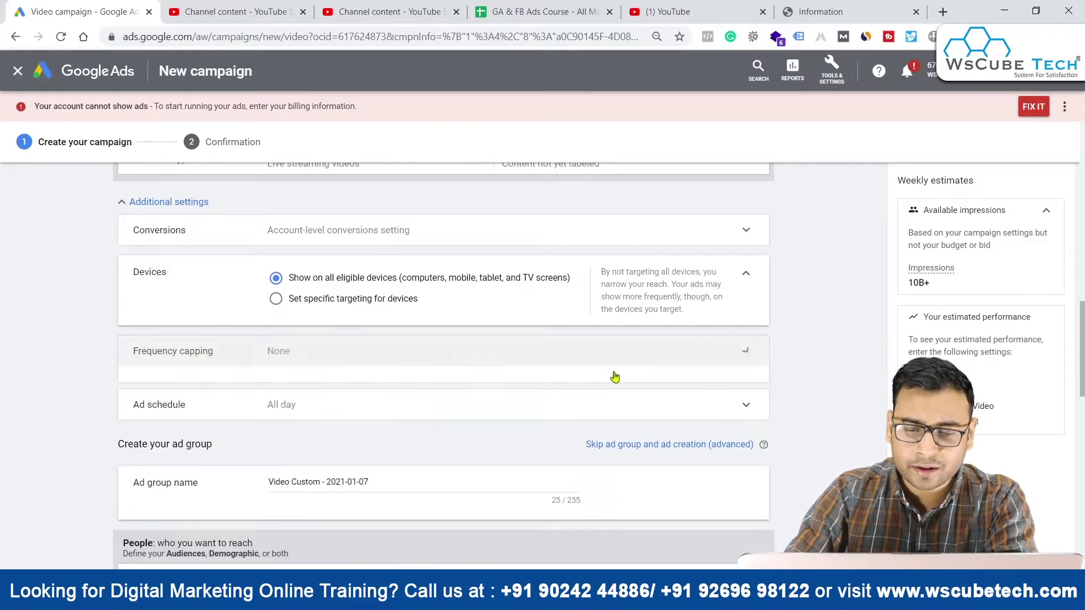
click(359, 353)
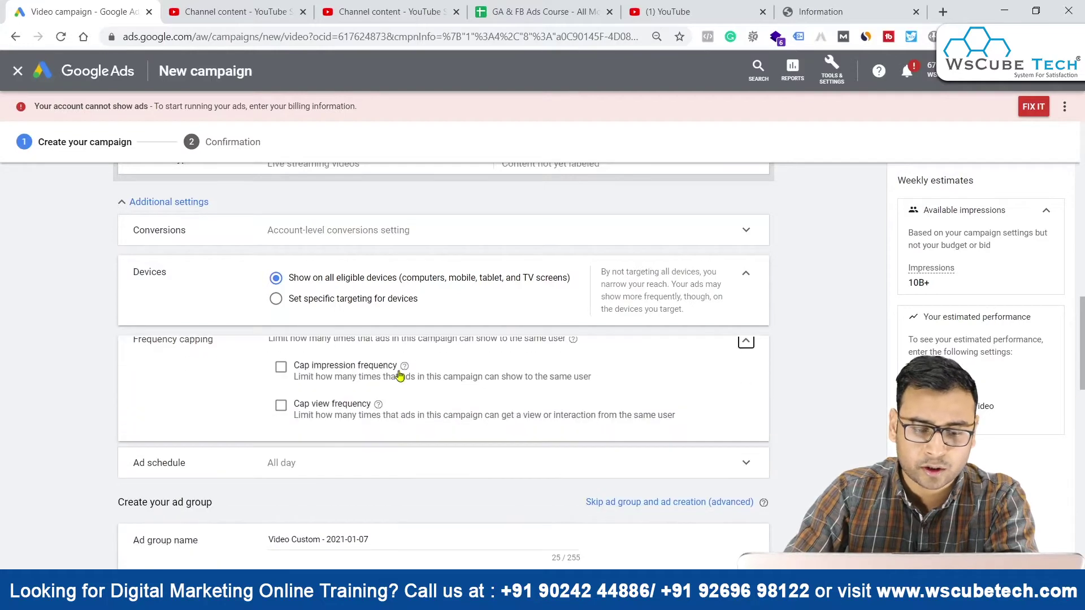
click(724, 356)
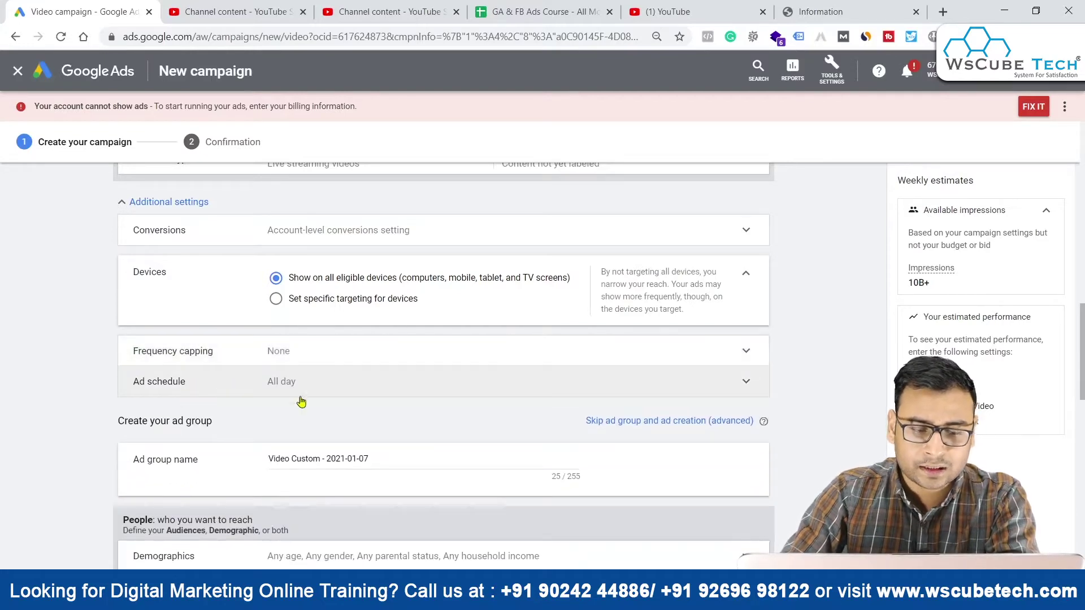
Keep the ad schedule on All days, 12:00 AM to 12:00 AM.
click(303, 392)
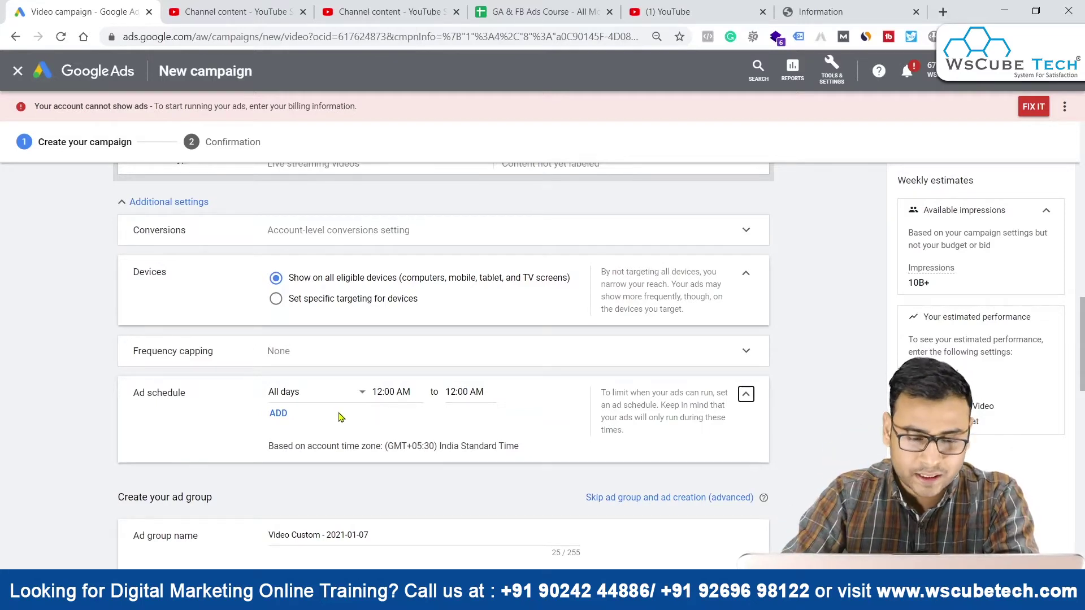
click(309, 394)
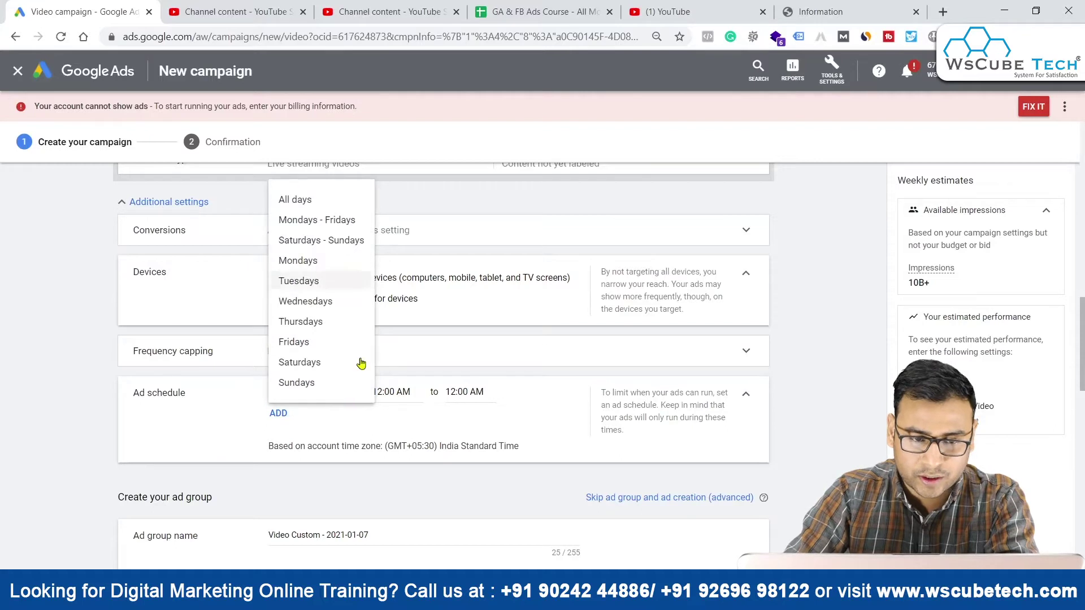
click(439, 438)
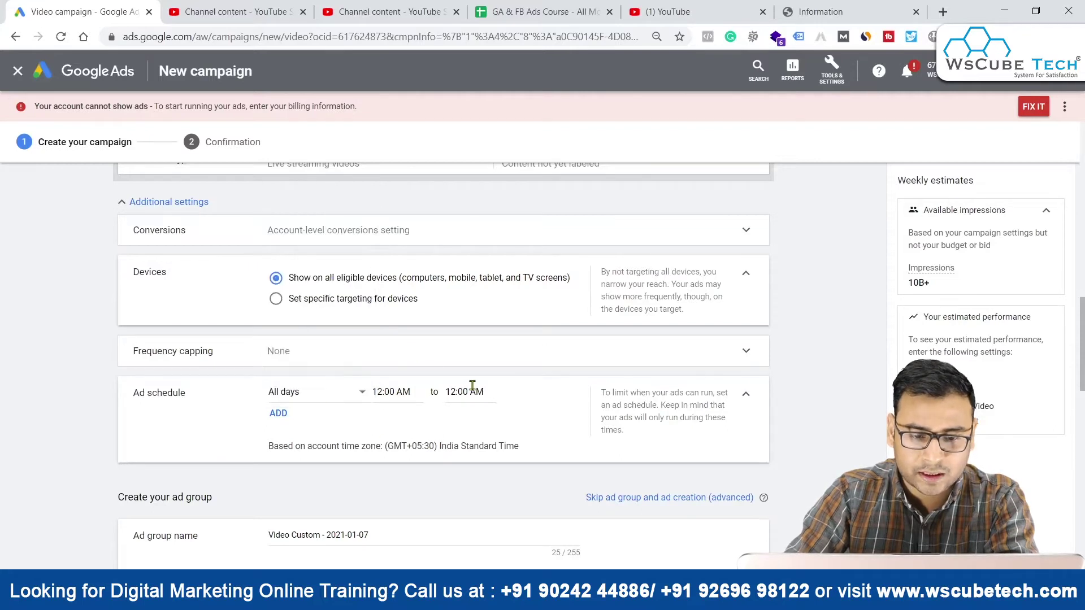
click(746, 394)
Rename the ad group to 'Skippable -'.
scroll(421, 368, down, 1)
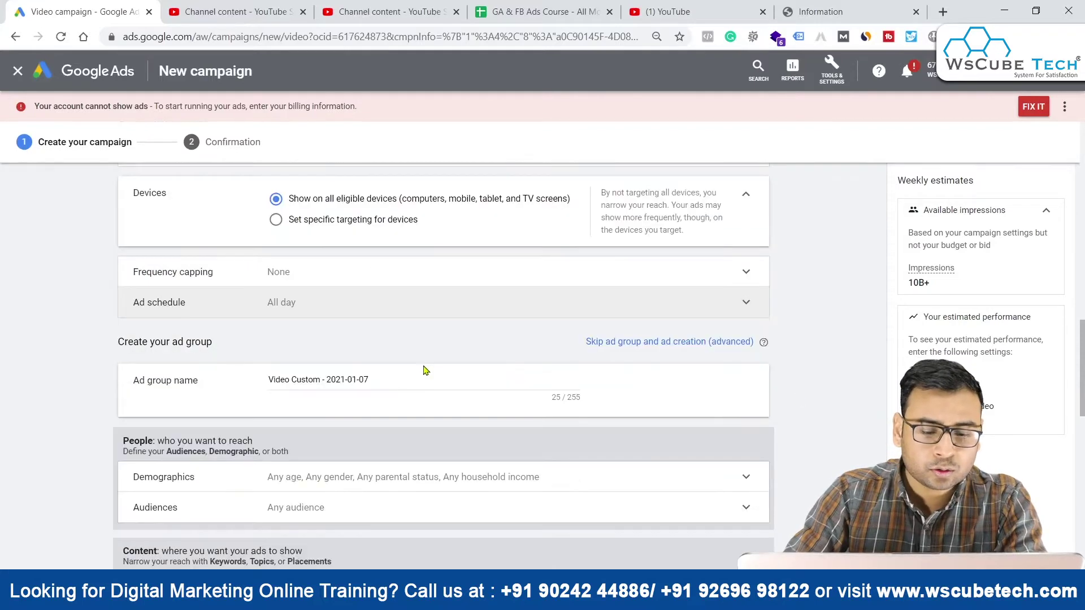
triple_click(304, 383)
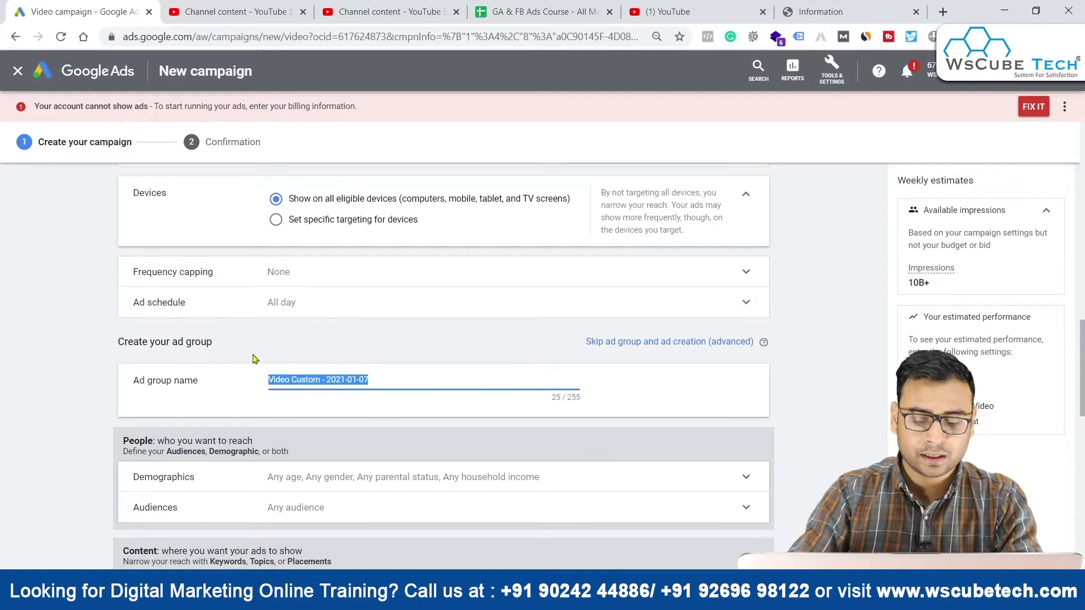
text(s)
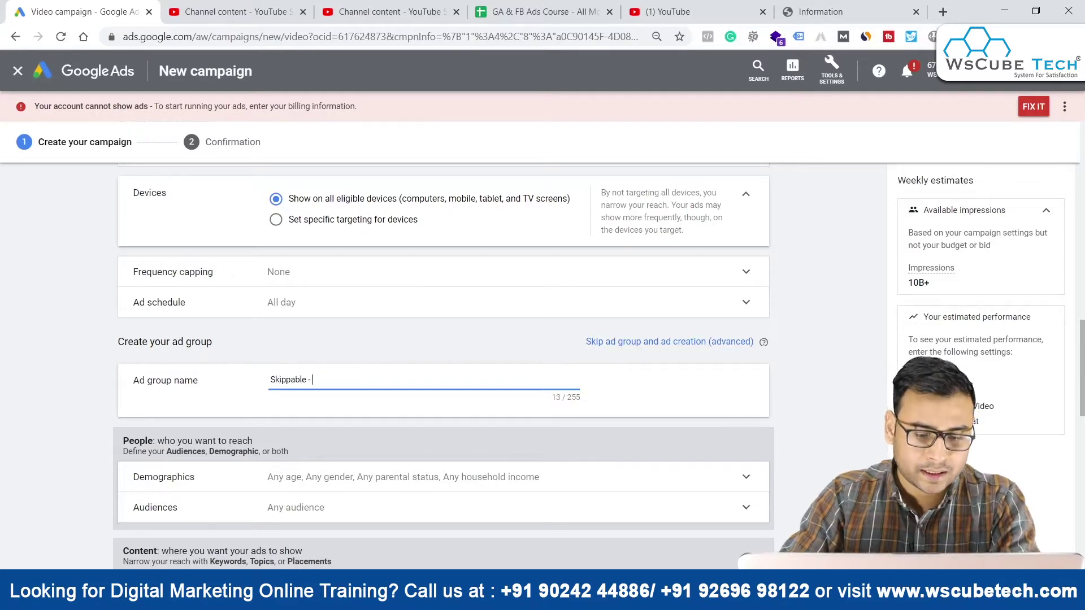
Under Audiences, start a New Combined Audience from the Combined audiences category.
scroll(266, 420, down, 3)
click(256, 338)
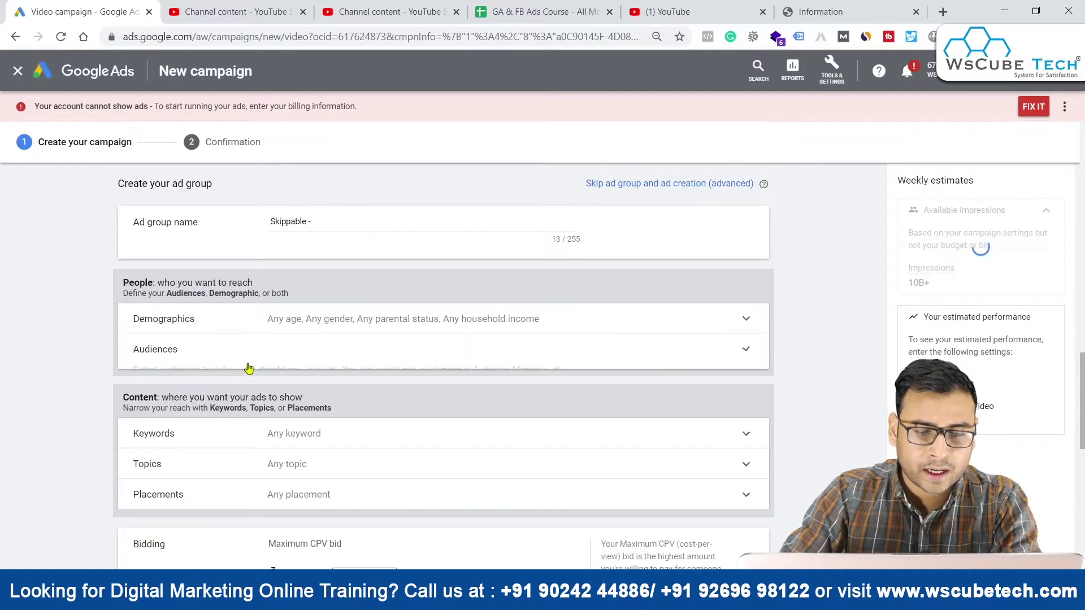
scroll(339, 475, down, 2)
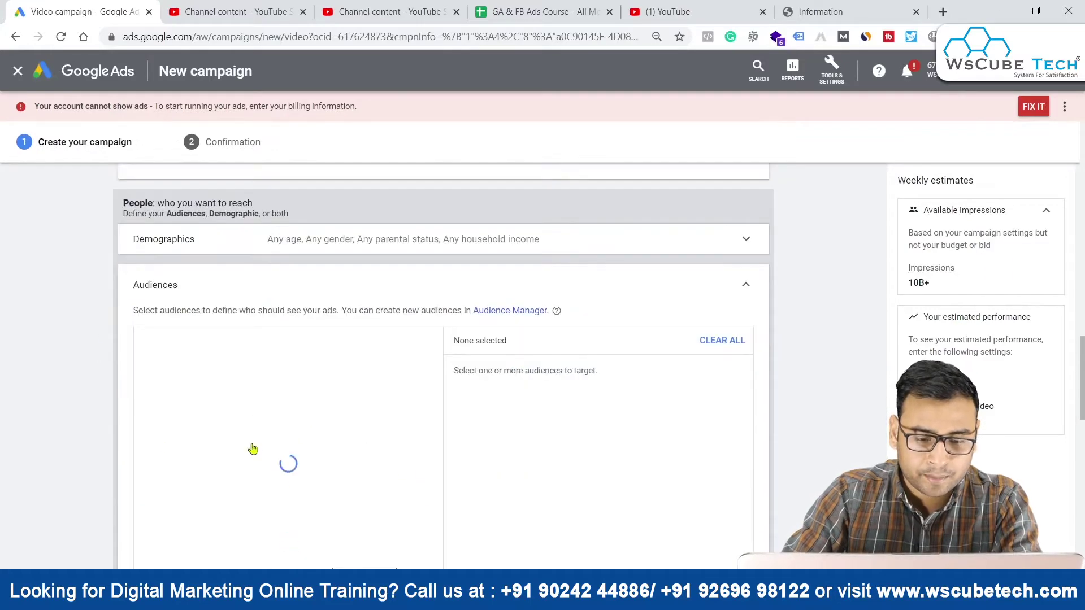
click(232, 341)
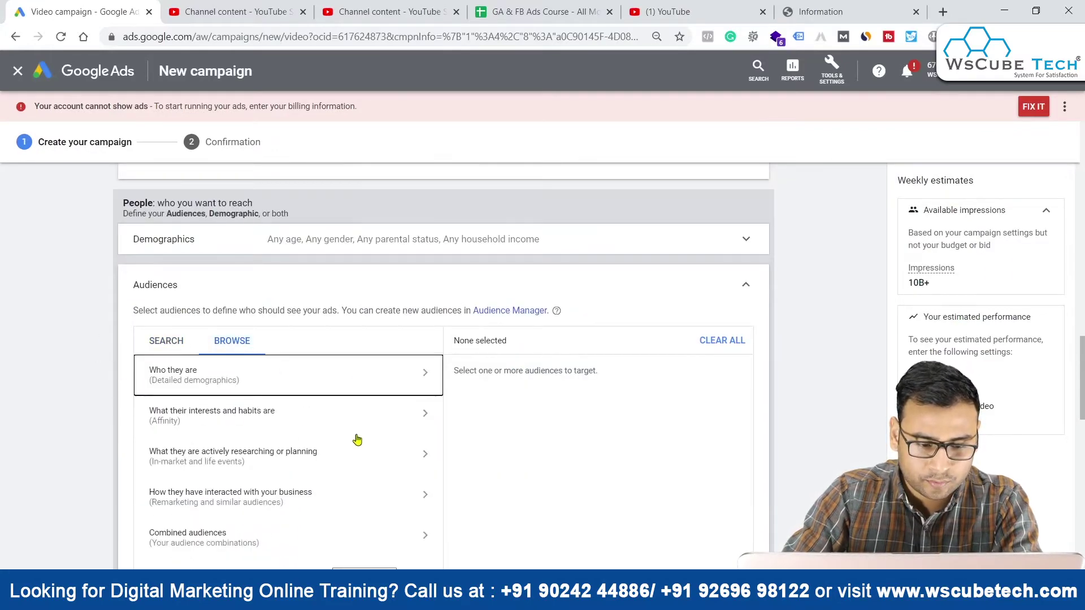
scroll(357, 438, down, 2)
click(194, 452)
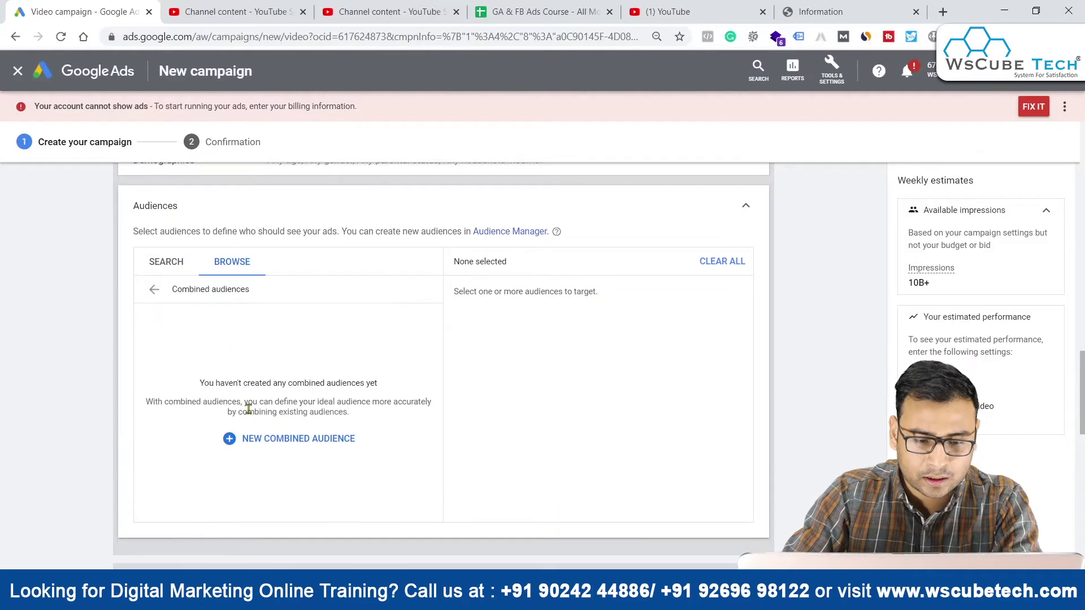
click(310, 440)
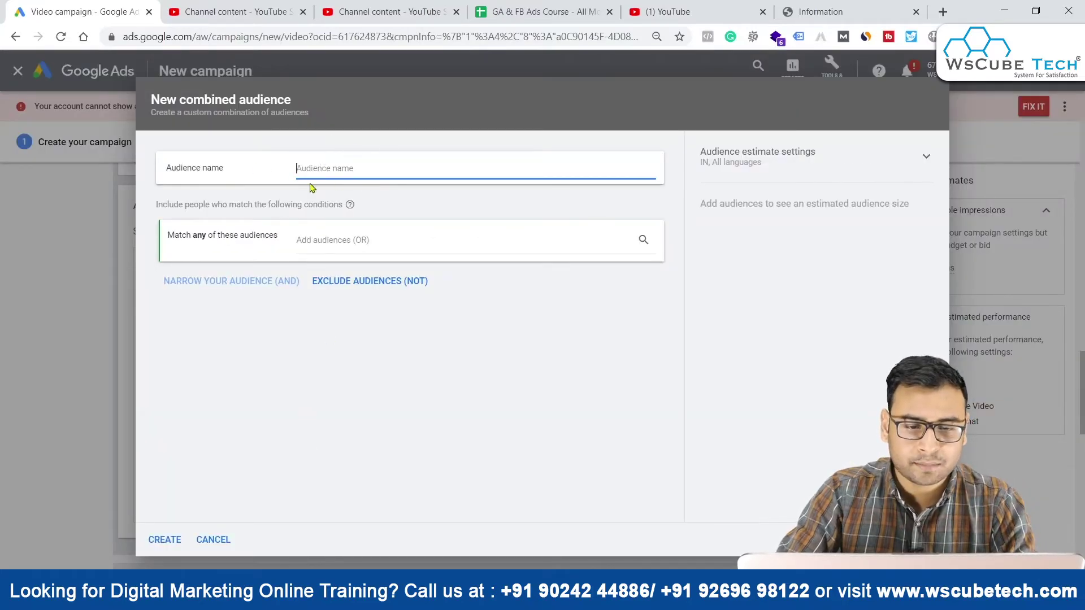
Add blog+contact-sevice visitors to the first audience group, then open a new browser tab.
click(355, 237)
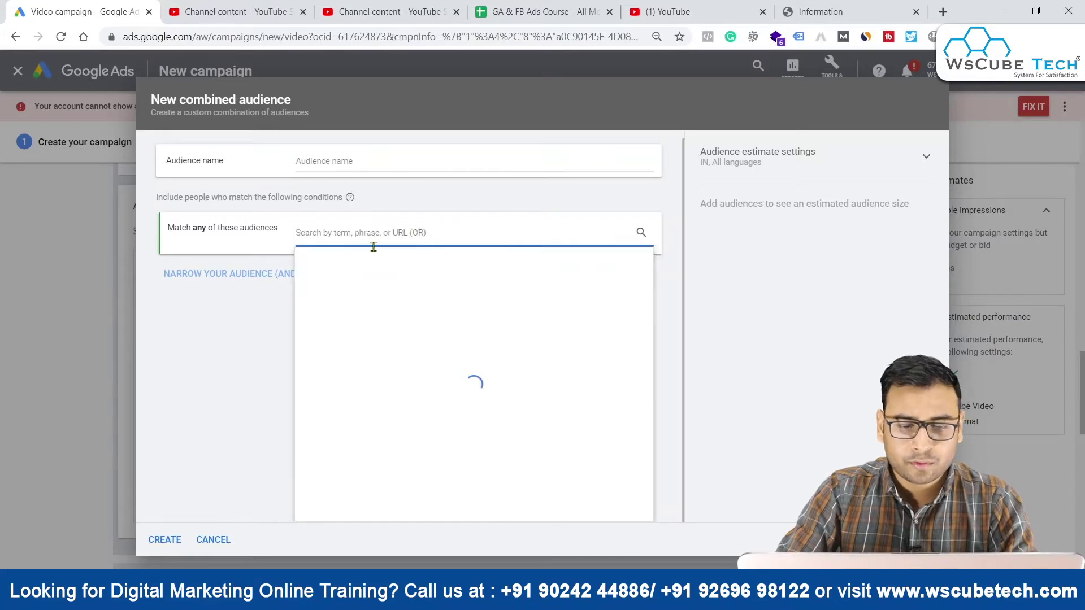
click(408, 254)
click(322, 261)
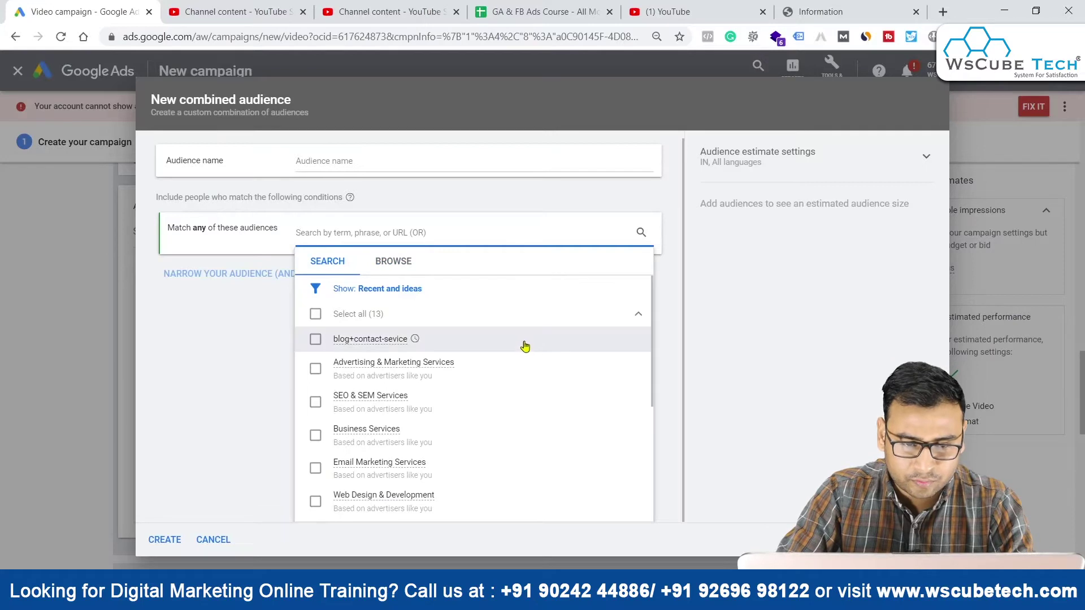
click(389, 343)
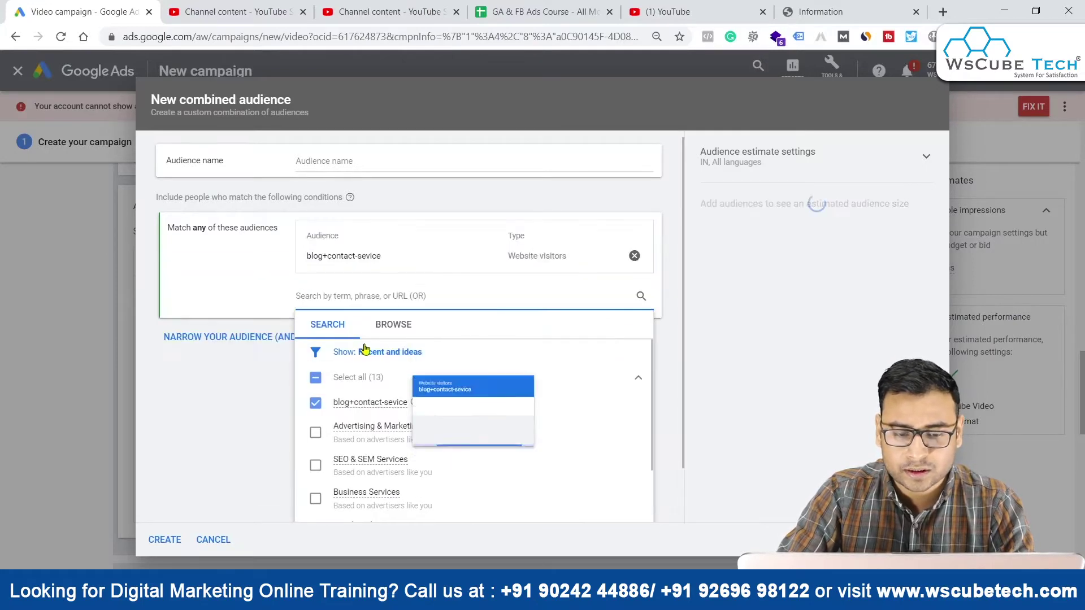
click(267, 387)
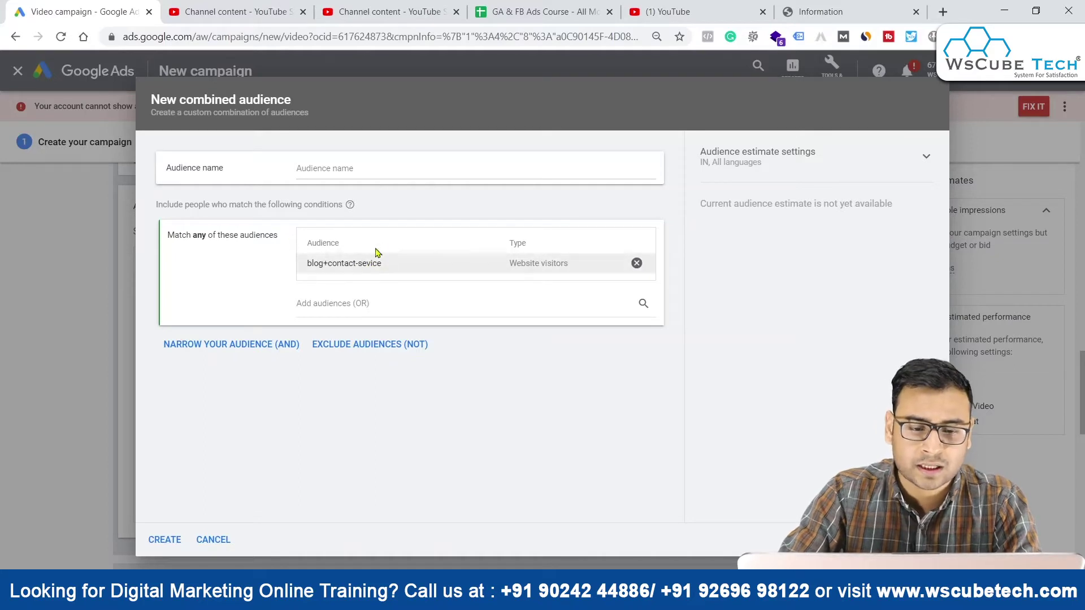
click(942, 12)
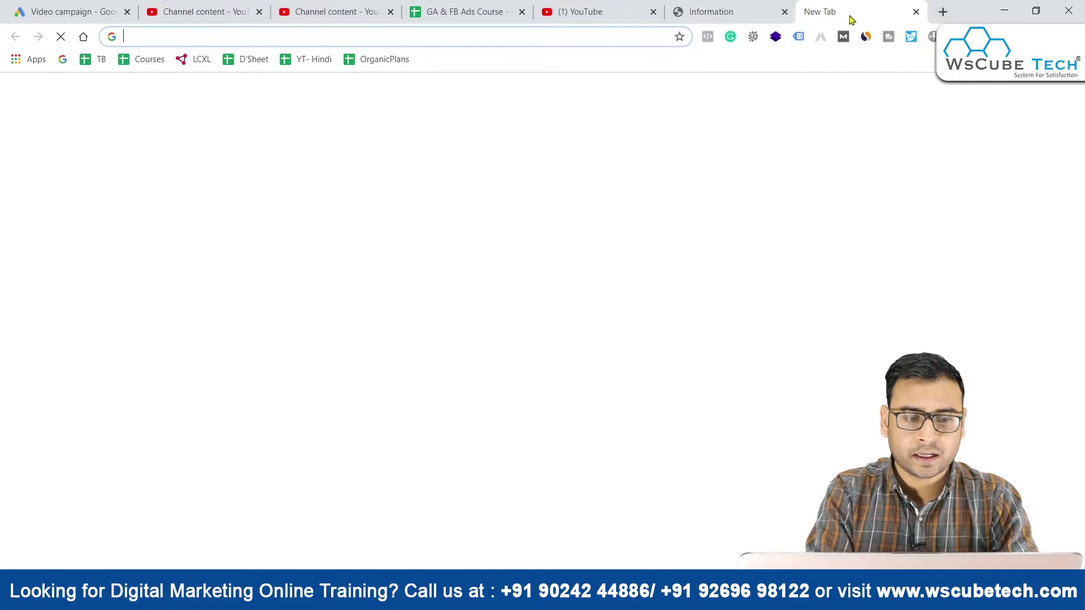
Load parchamclasses.com in the new browser tab.
text(parcham)
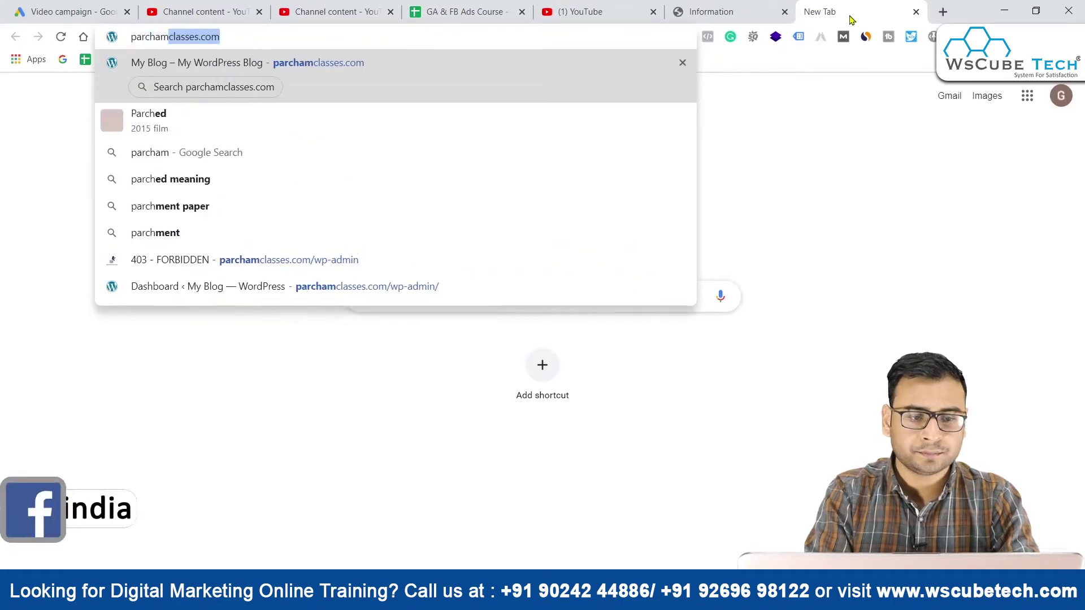
key(Return)
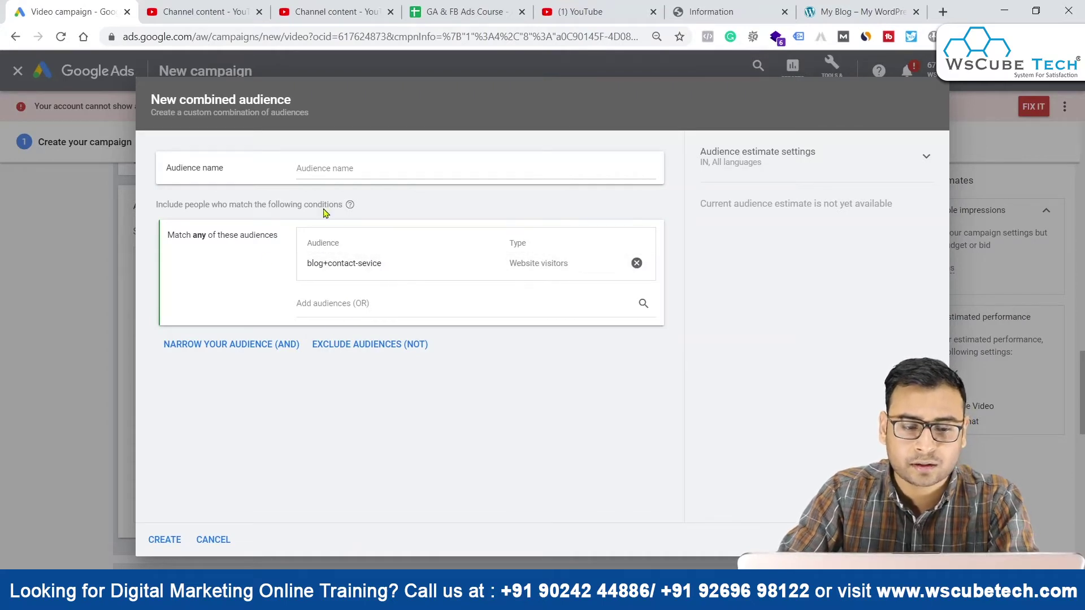
Add a Narrow your audience (AND) group to the combined audience.
click(582, 305)
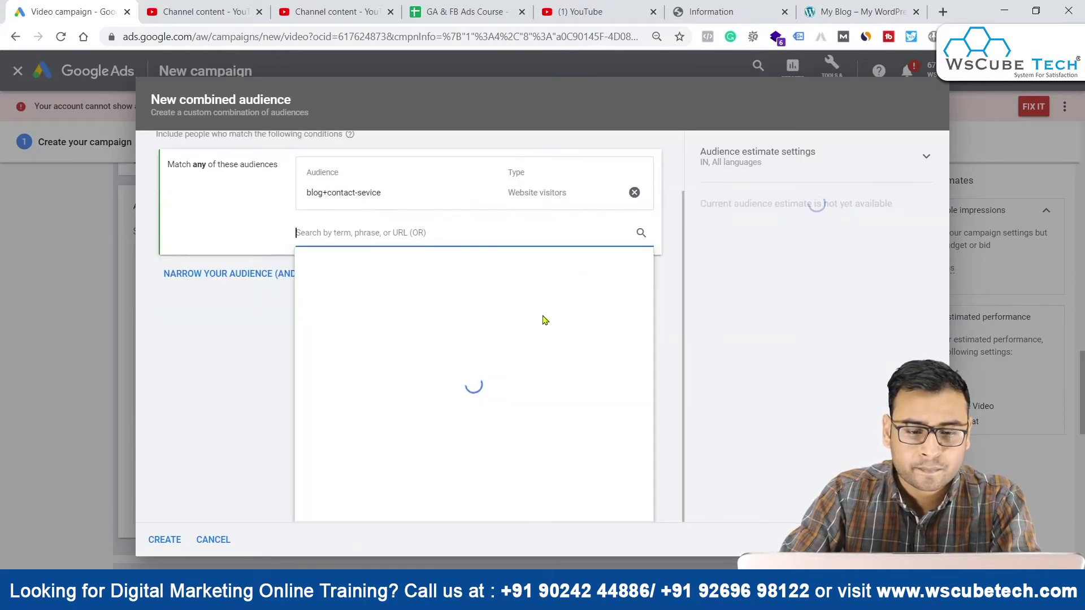
click(226, 266)
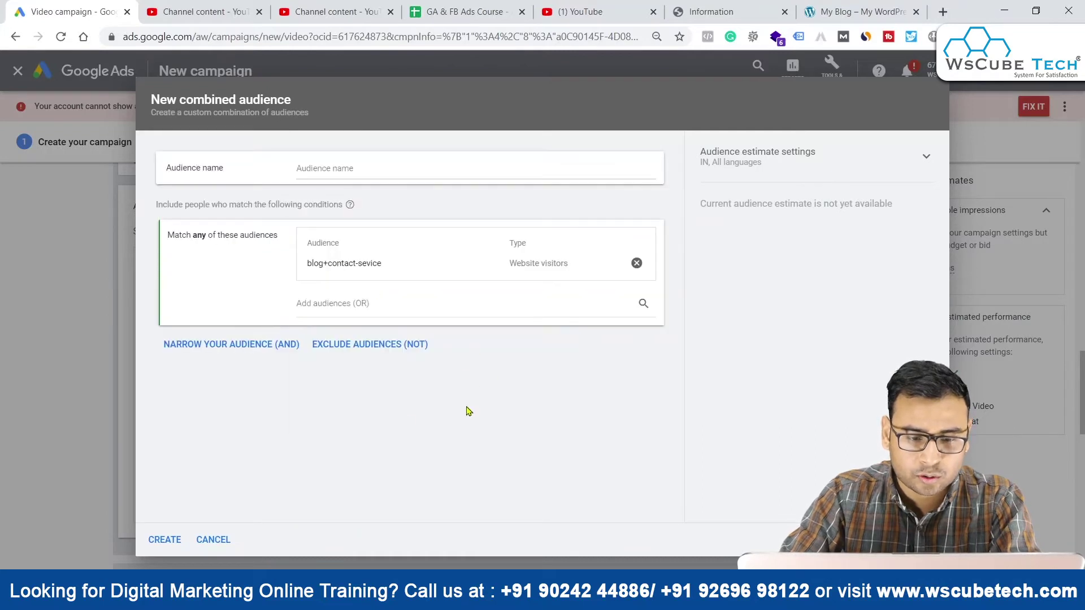
click(224, 346)
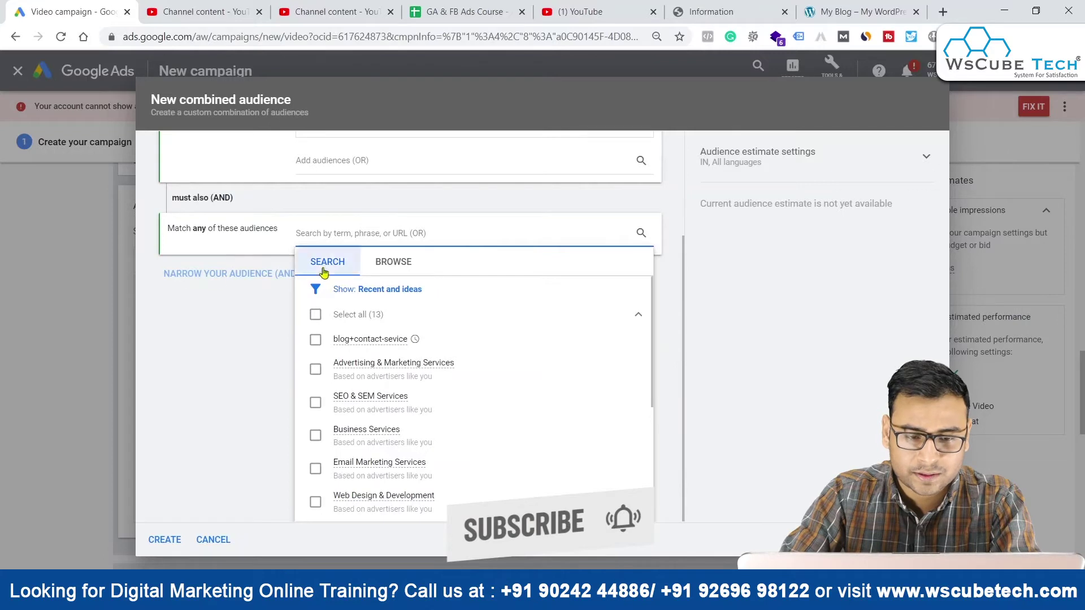
scroll(324, 273, up, 3)
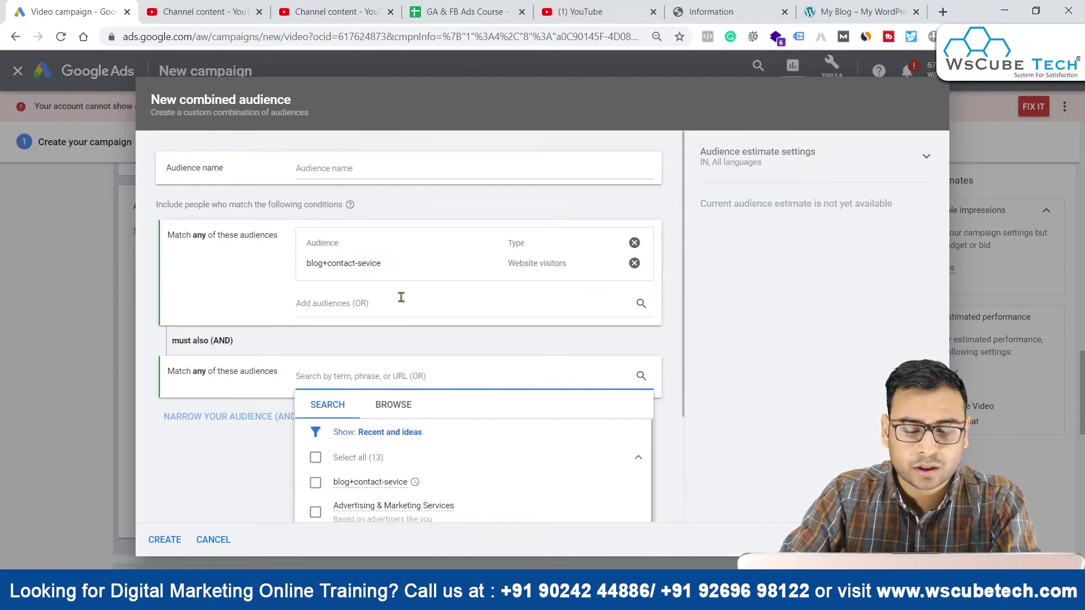
click(394, 404)
Add Parents of Toddlers (1-3 years) from Who they are > Parental Status to that group.
scroll(494, 411, down, 1)
scroll(494, 411, down, 1)
click(349, 376)
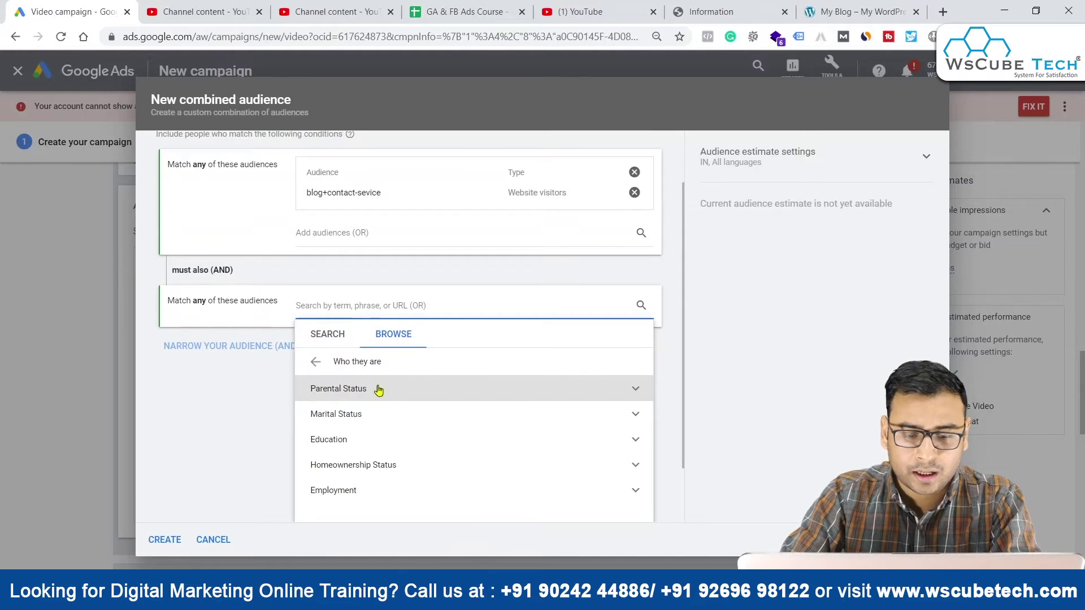
click(378, 390)
click(405, 418)
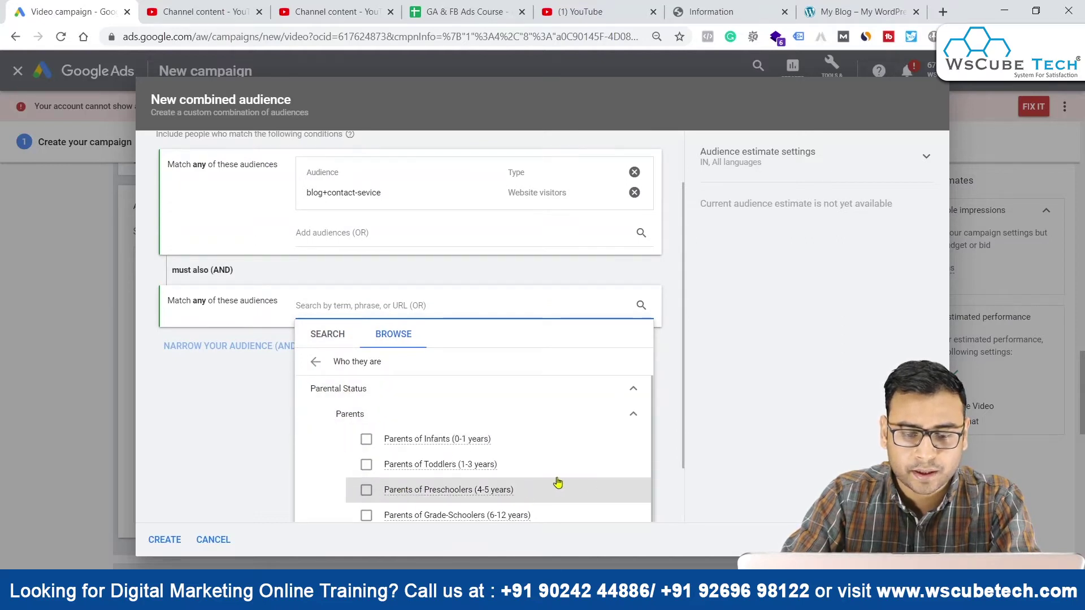
click(416, 469)
click(337, 351)
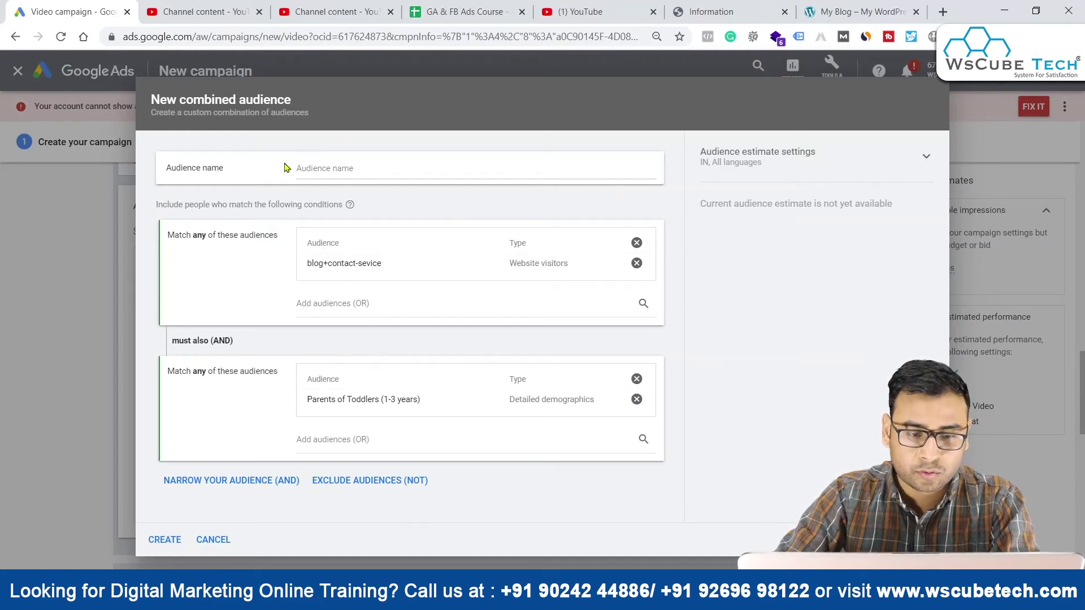
Name the combined audience 'Test- Audience', create it, and collapse Audiences.
click(311, 168)
text(Test- Audience)
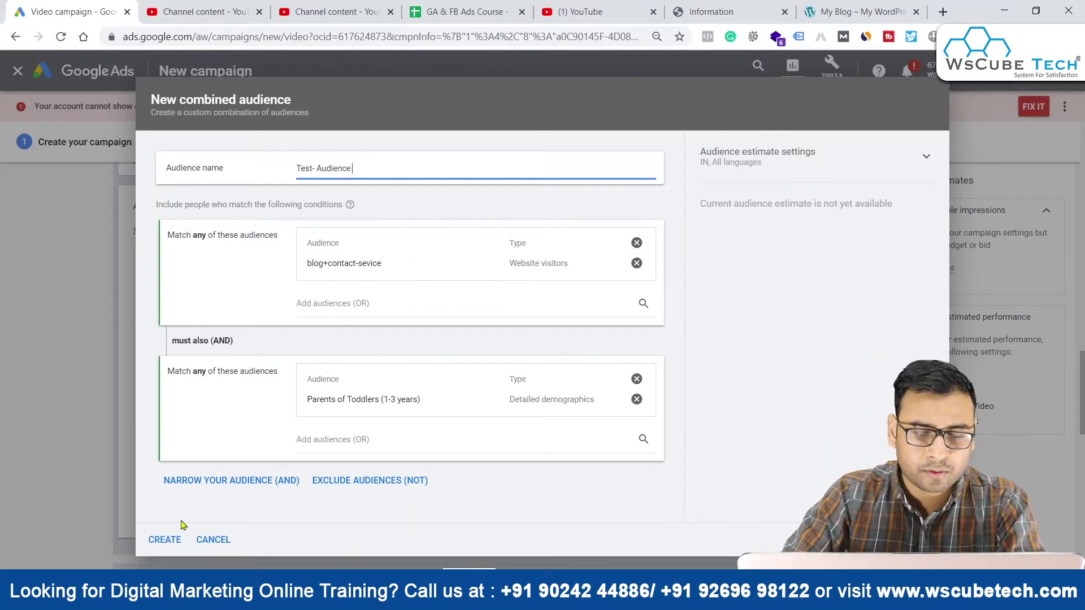
click(163, 539)
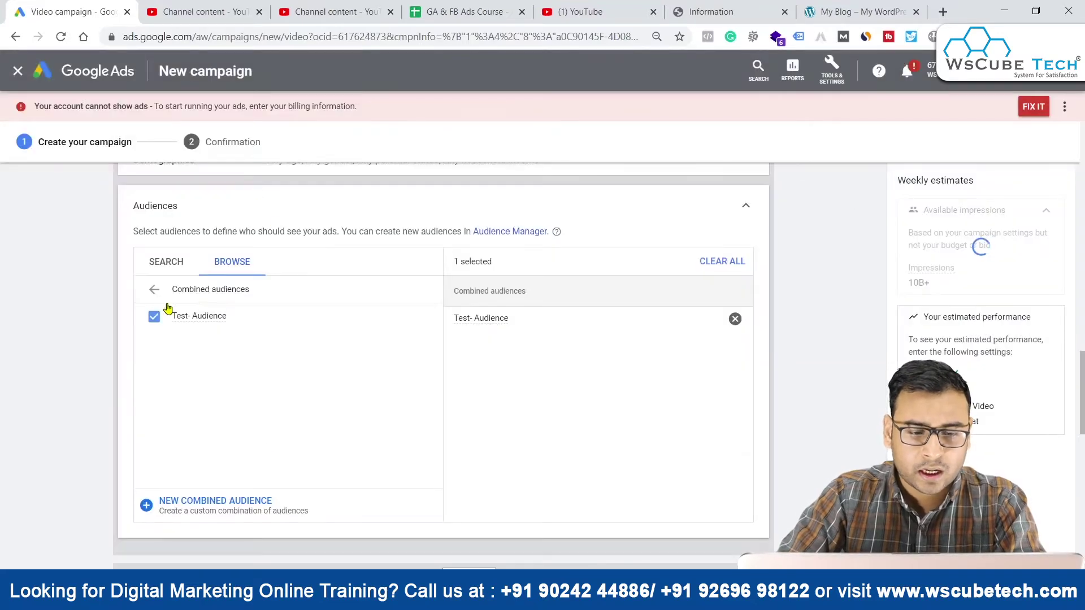
click(747, 206)
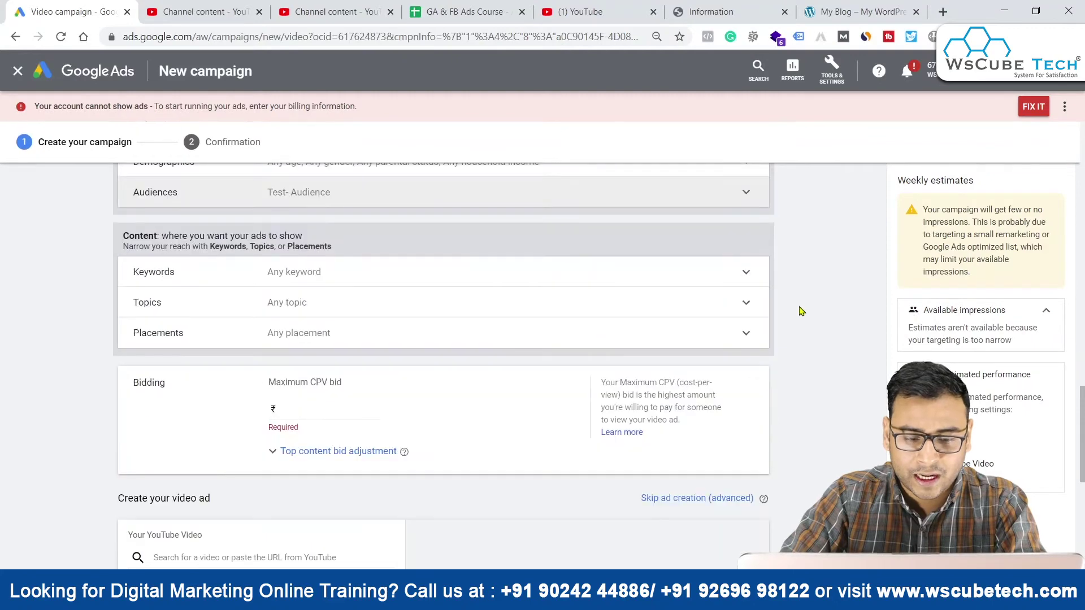